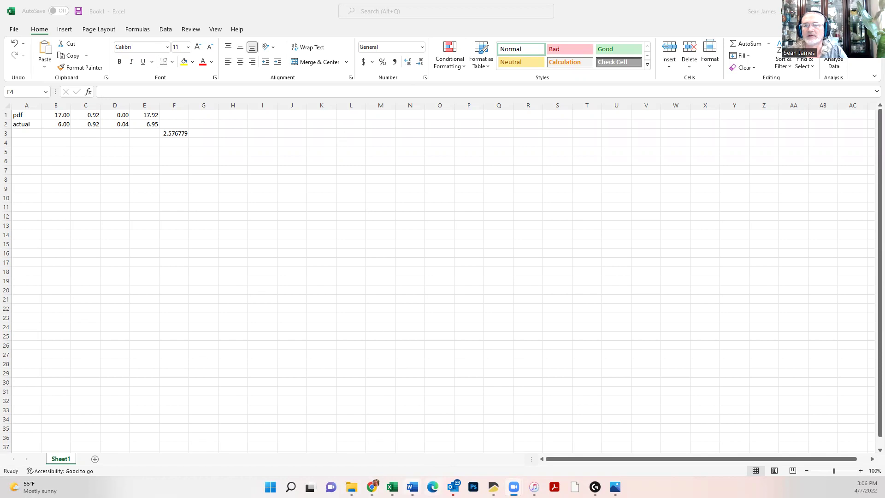
Glance at the foundation plan photo, then return to the measurement spreadsheet
mouse_move(513, 487)
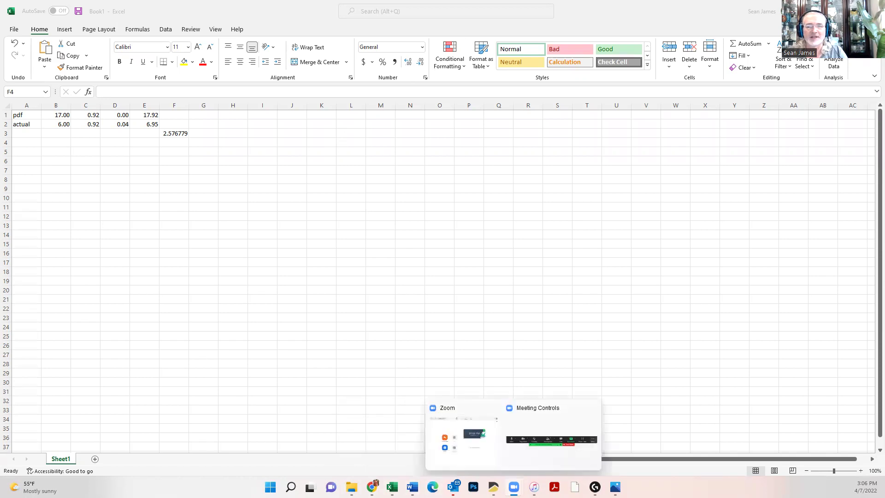
click(615, 487)
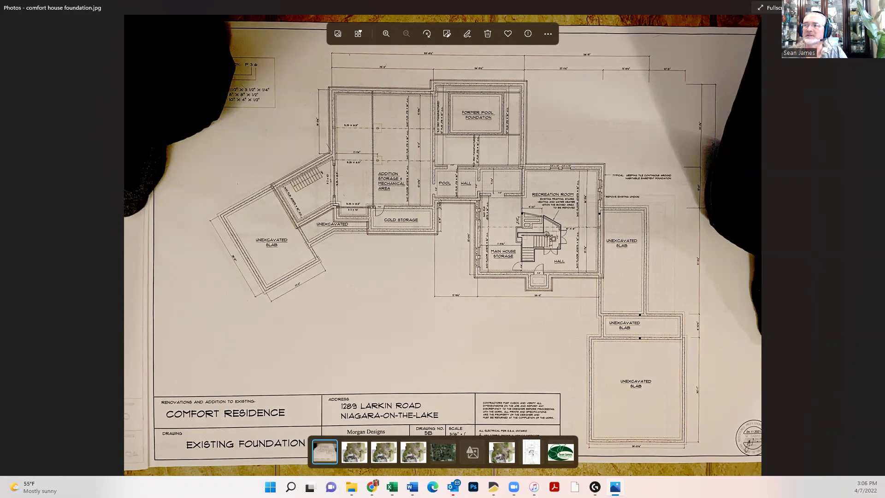
key(alt+Tab)
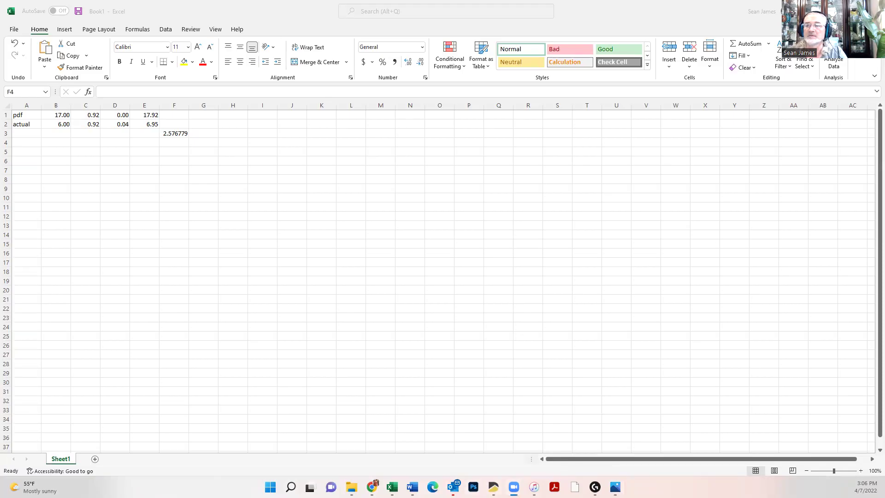
In DynaScape, zoom-window around the foundation plan's left wing
click(494, 487)
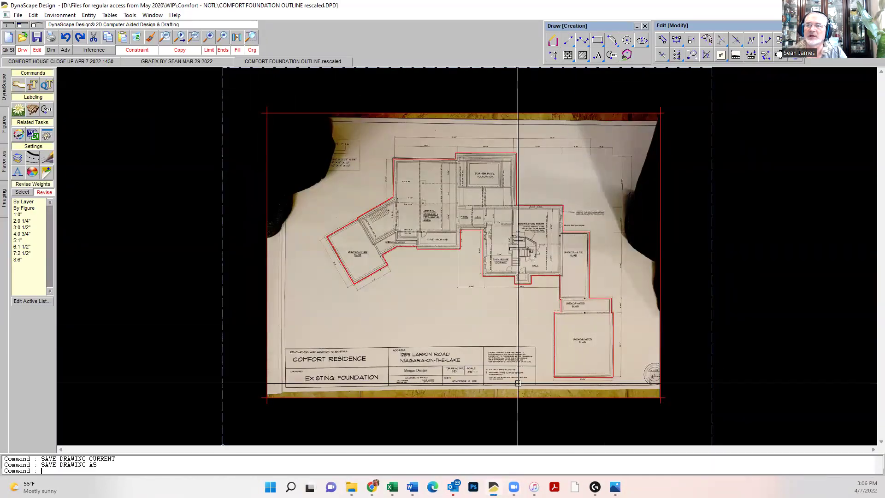
click(250, 37)
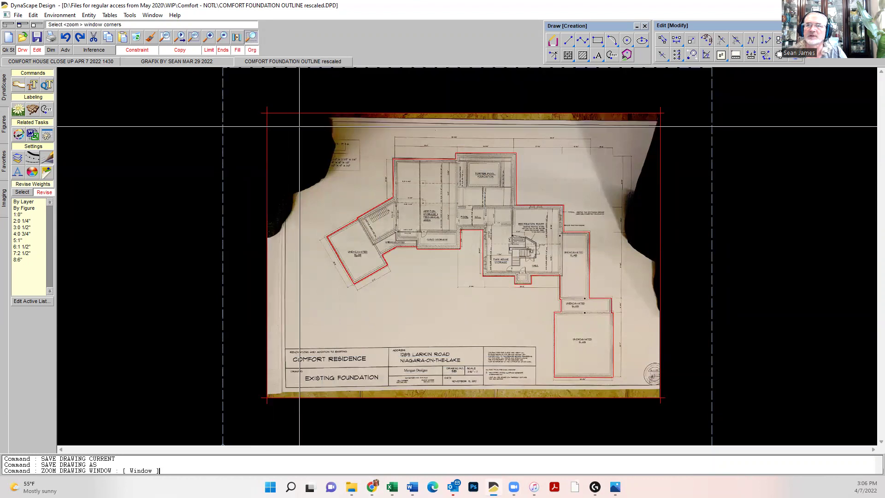
click(329, 147)
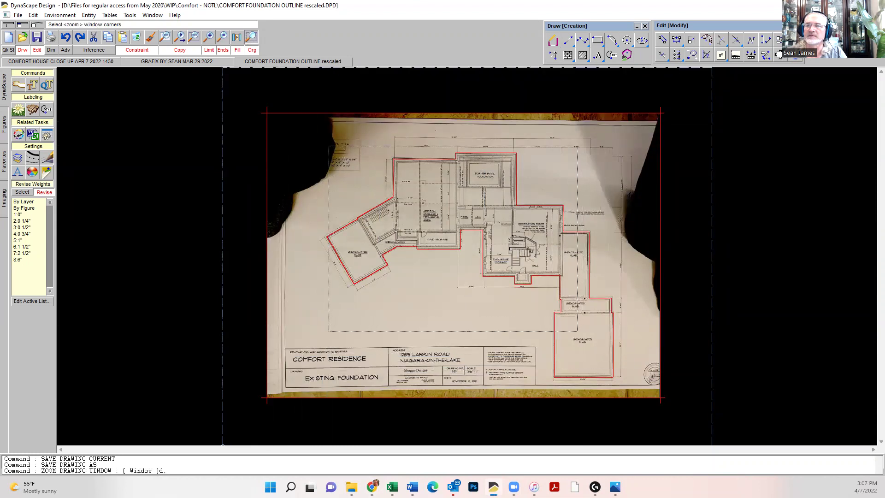
click(440, 320)
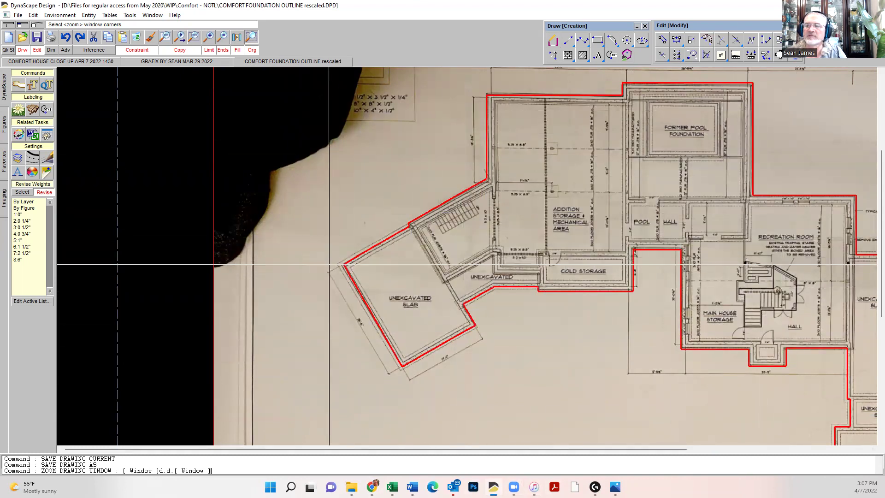
Enlarge the plan photo to 259% on the slab's 17'-11" dimension, then return to DynaScape
click(616, 487)
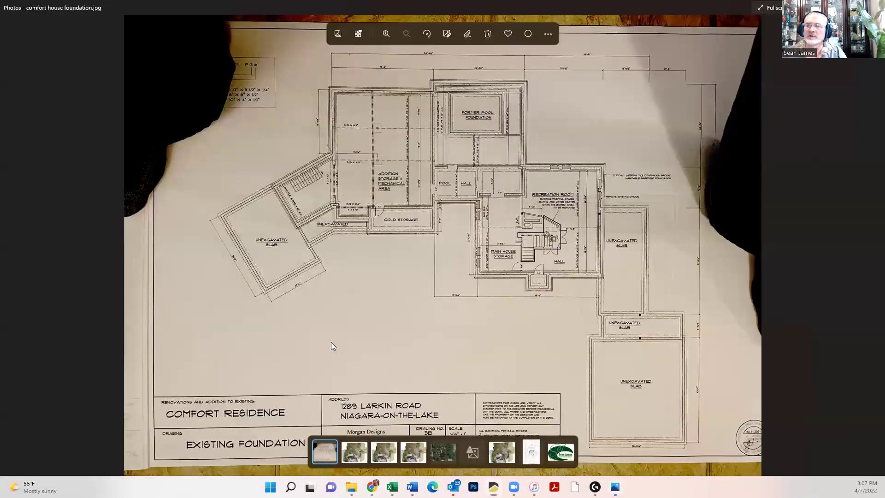
scroll(261, 288, up, 2)
scroll(187, 263, up, 2)
scroll(197, 271, up, 3)
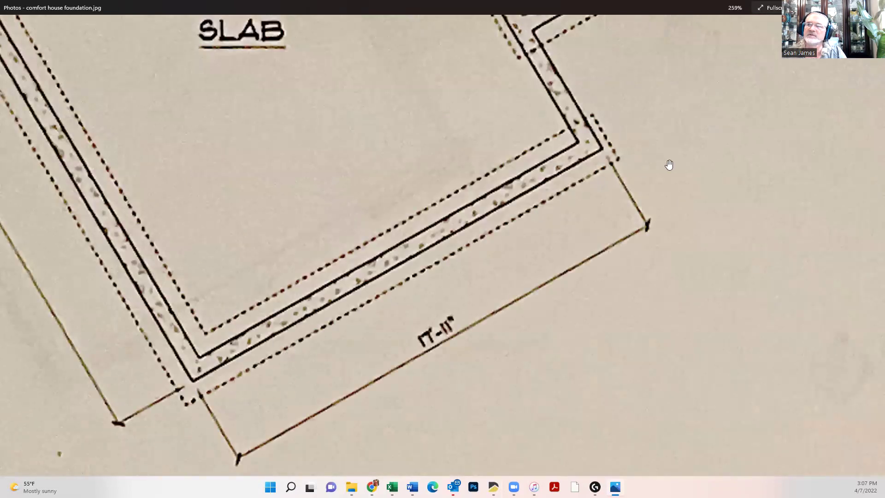
key(alt+Tab)
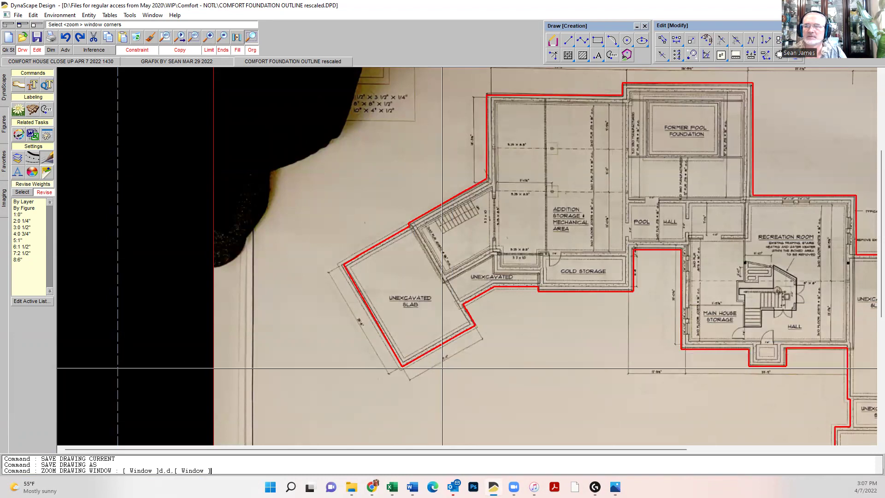
Cancel the zoom and measure the slab's lower edge (6'-11 7/16"), then bring Excel forward
click(461, 377)
key(Escape)
click(427, 350)
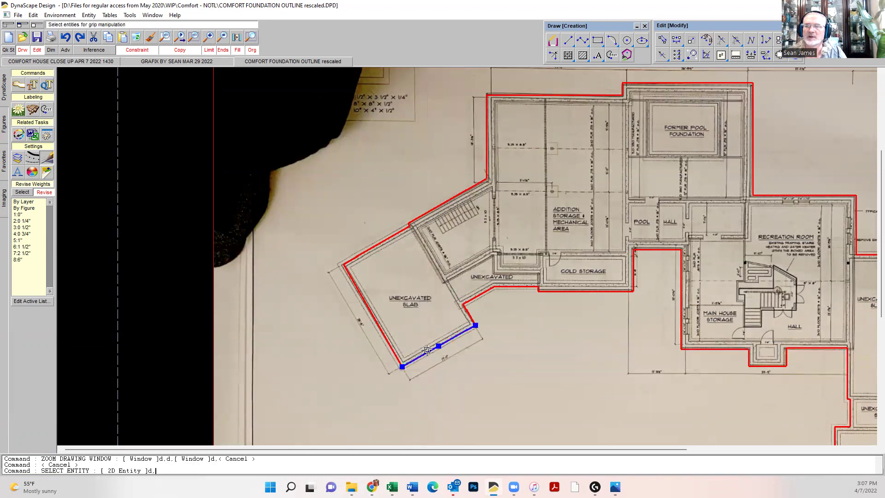
click(736, 55)
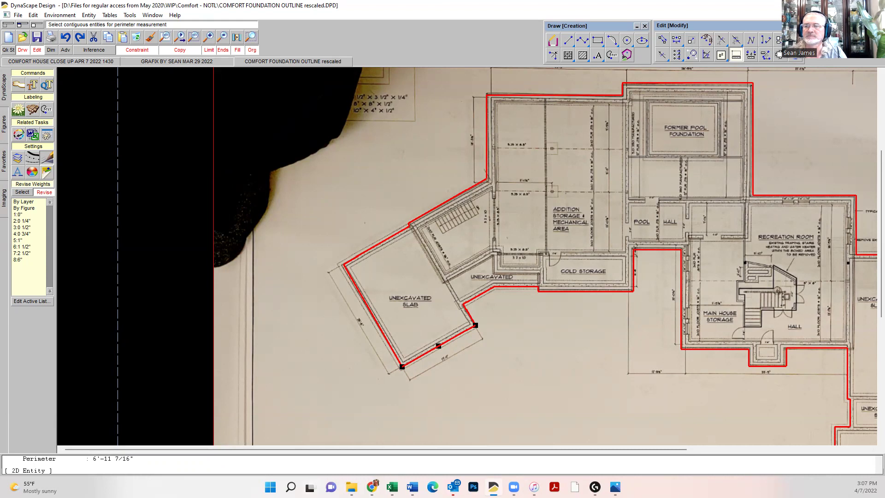
mouse_move(392, 487)
click(392, 435)
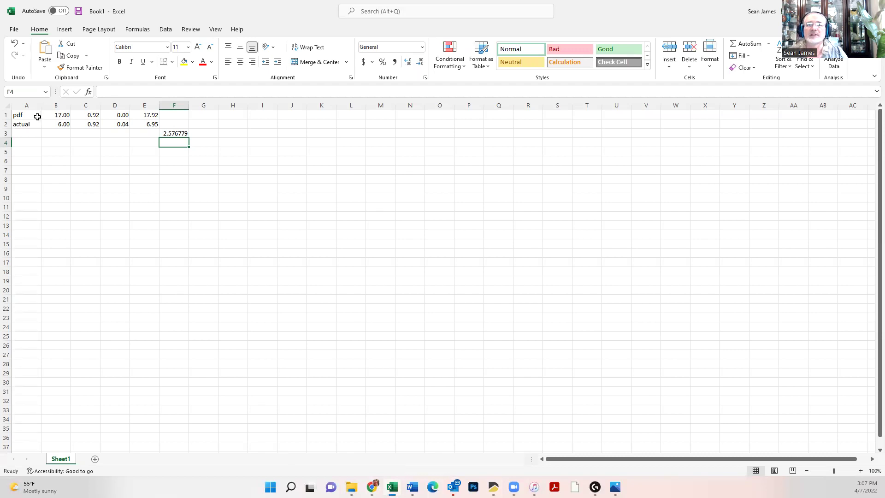
ctrl+scroll(17, 122, up, 11)
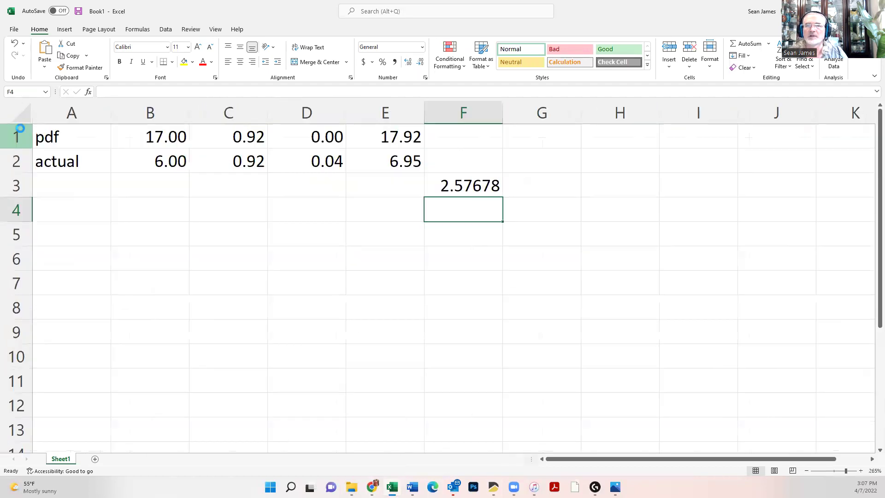
ctrl+scroll(16, 129, up, 3)
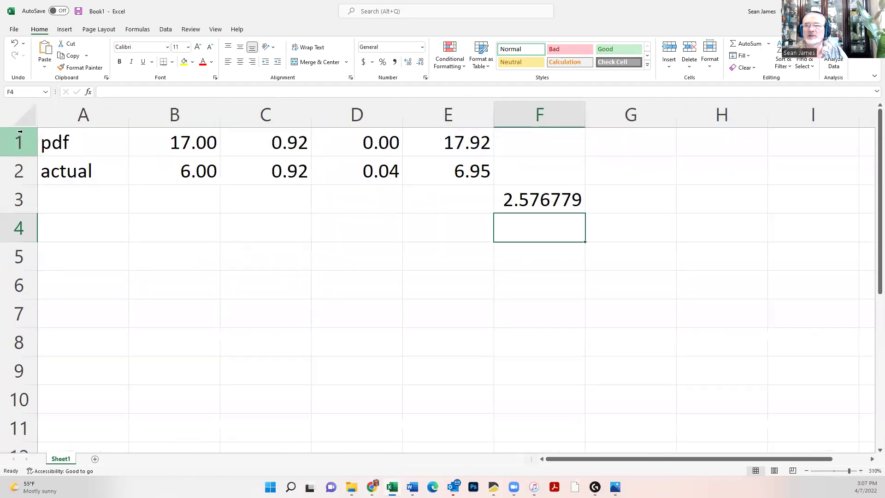
click(191, 145)
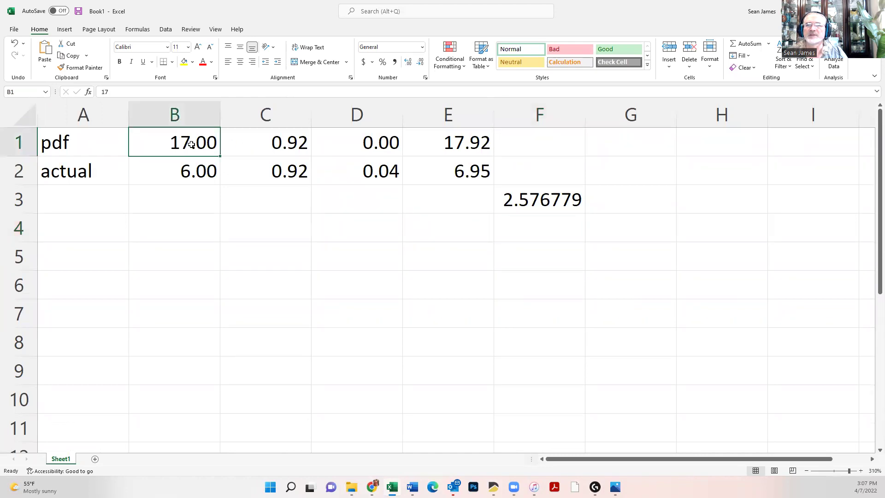
click(264, 146)
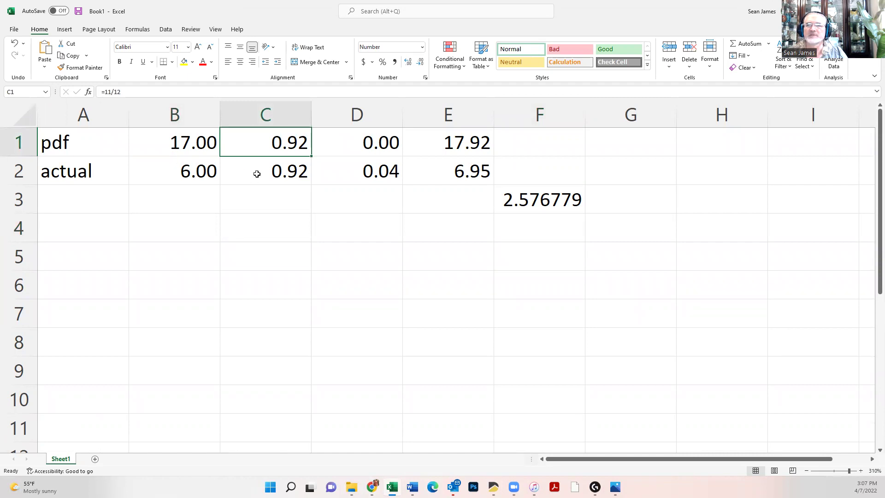
click(374, 143)
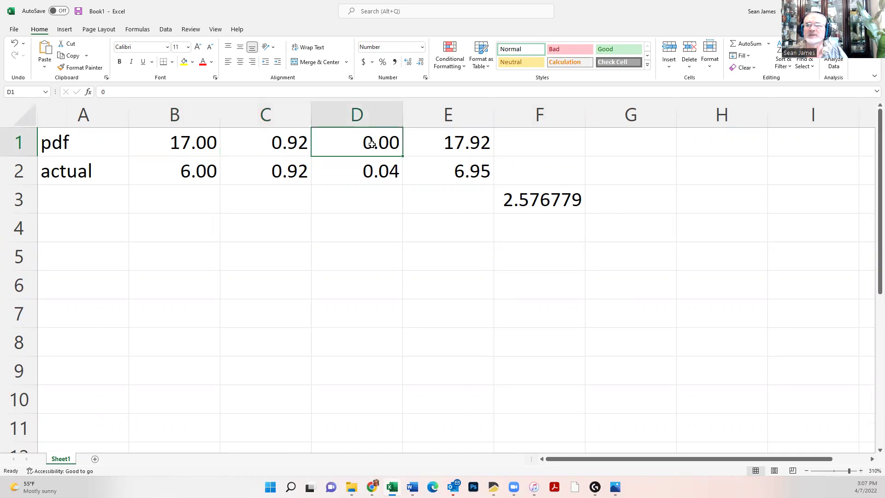
click(197, 174)
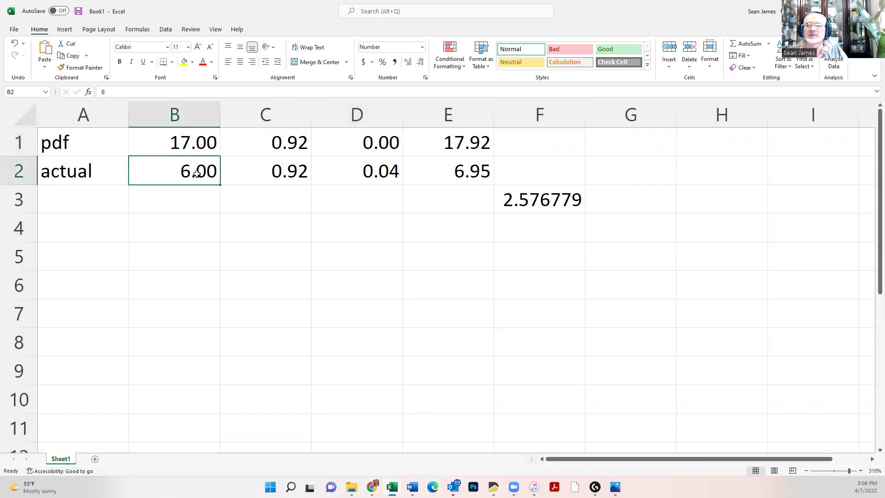
click(293, 173)
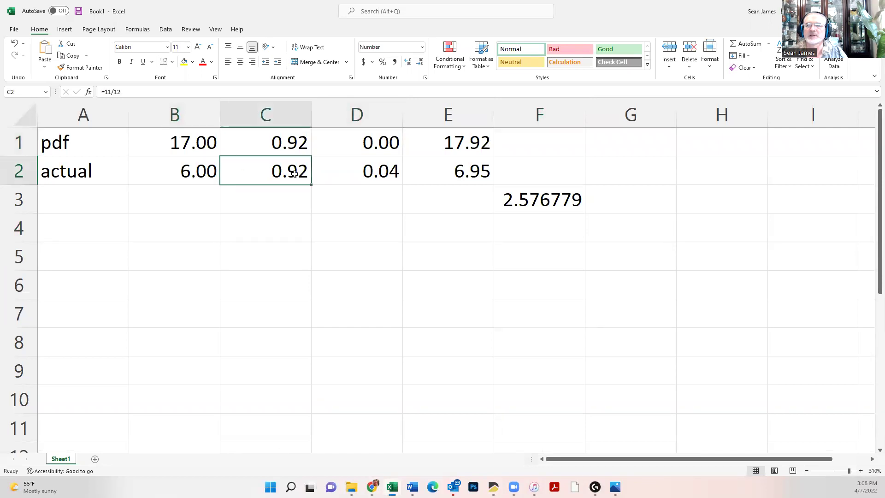
click(360, 176)
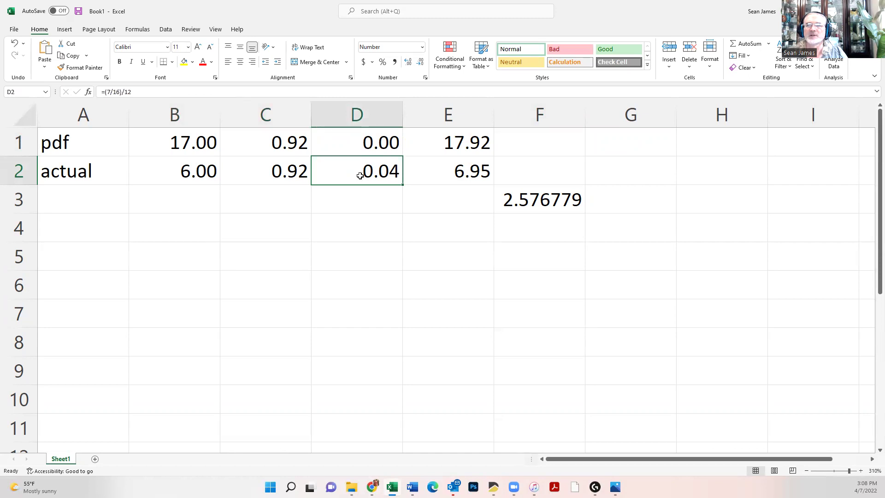
click(267, 176)
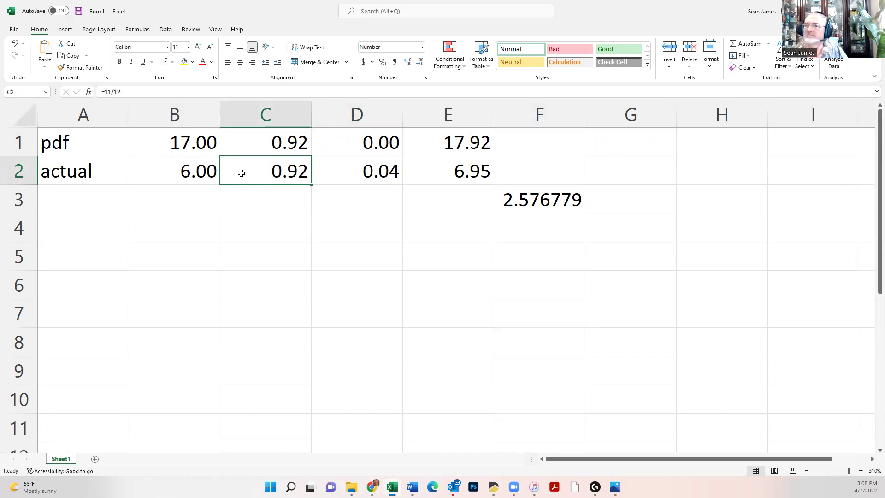
click(348, 173)
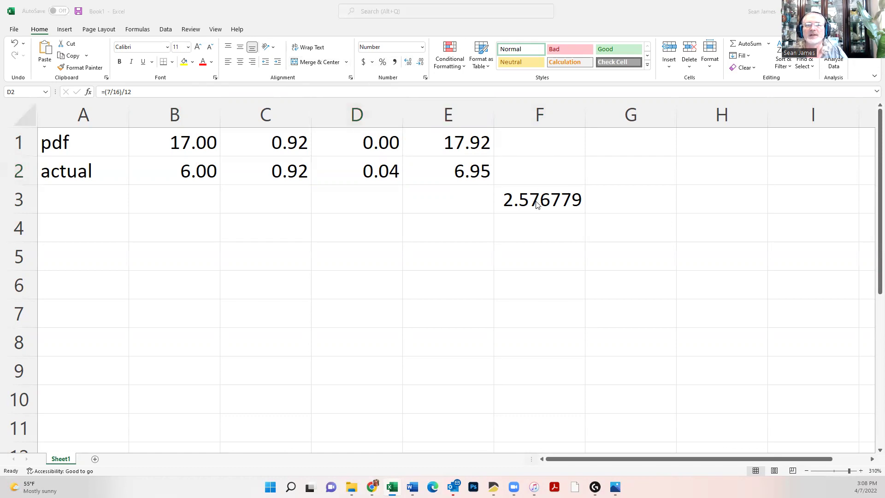
Compare the slab outline with Excel's F3 ratio, then bring up the enlarged plan photo
key(alt+Tab)
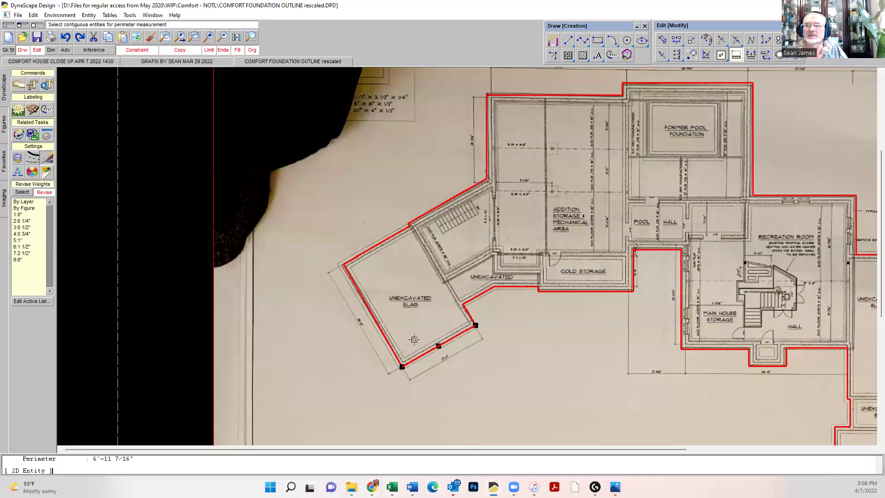
scroll(432, 339, down, 1)
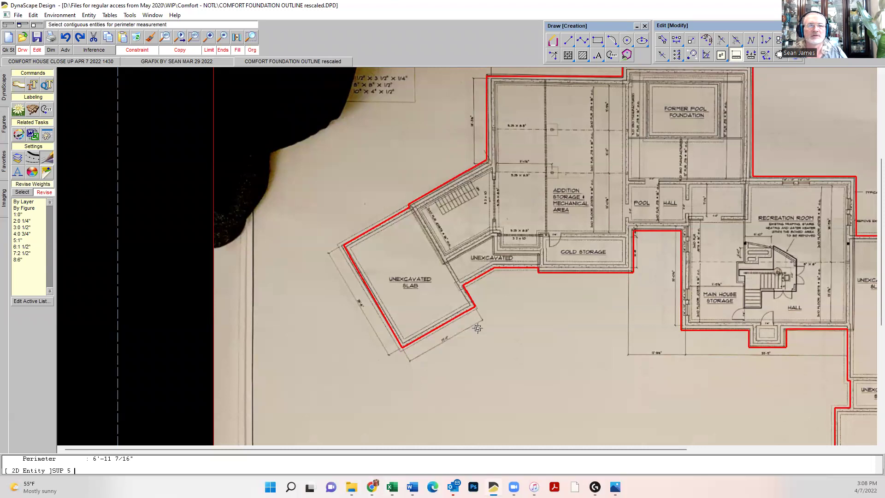
key(alt+Tab)
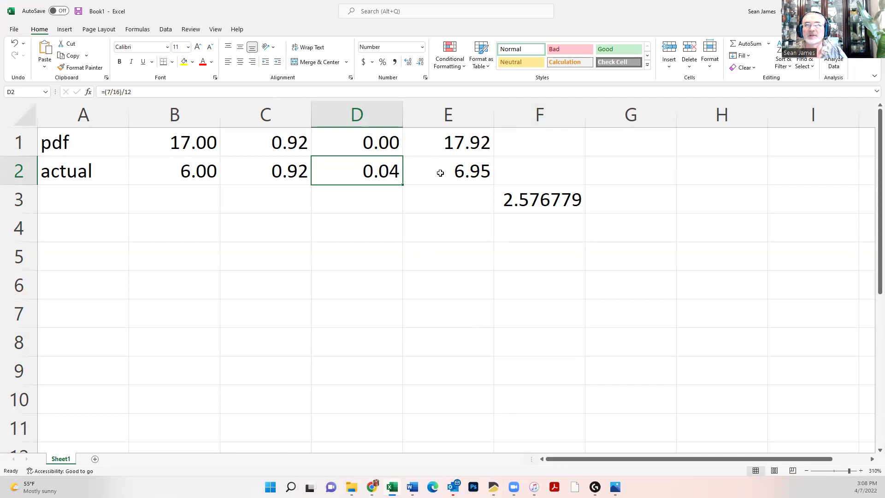
click(538, 202)
key(alt+Tab)
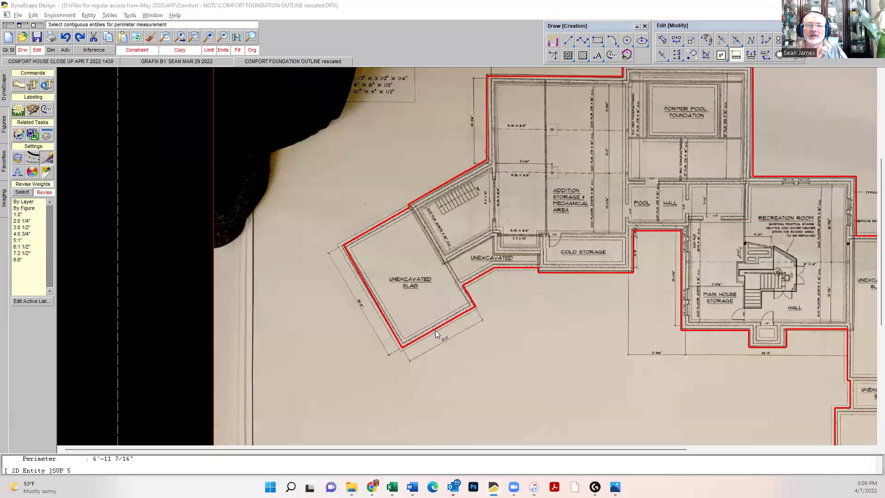
key(alt+Tab)
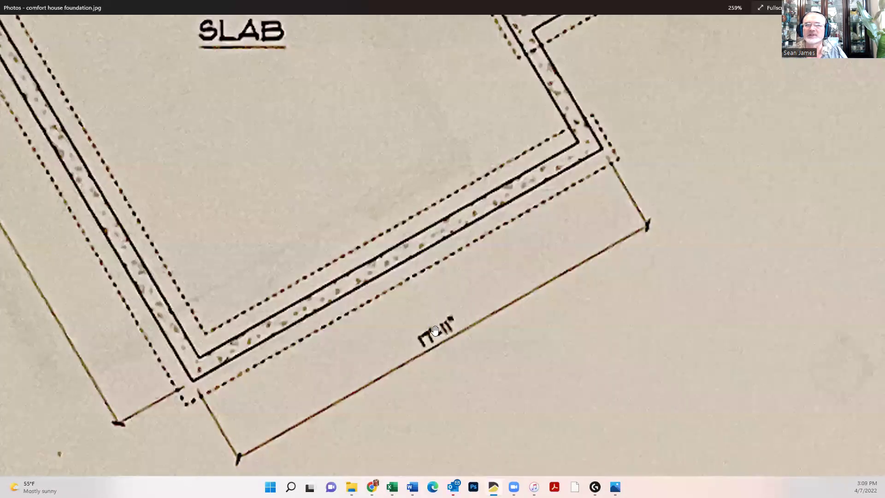
Return briefly to the foundation drawing, then bring the Excel Book1 workbook to the front
key(alt+Tab)
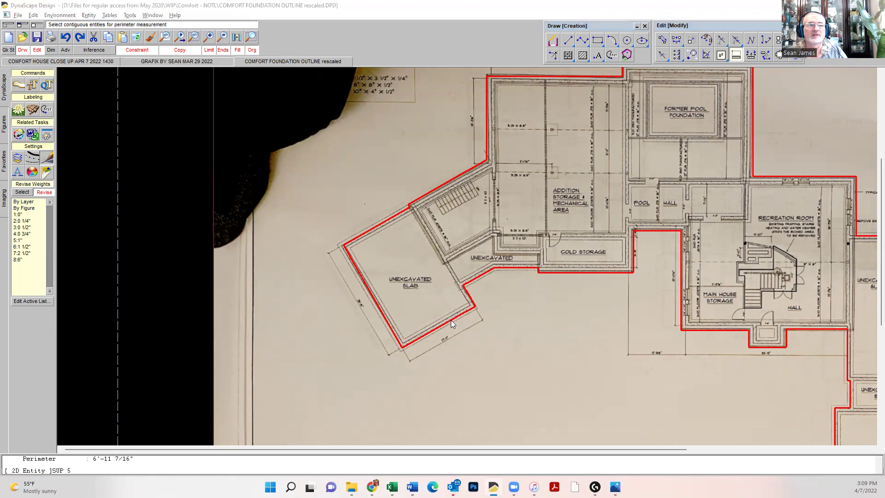
key(alt+Tab)
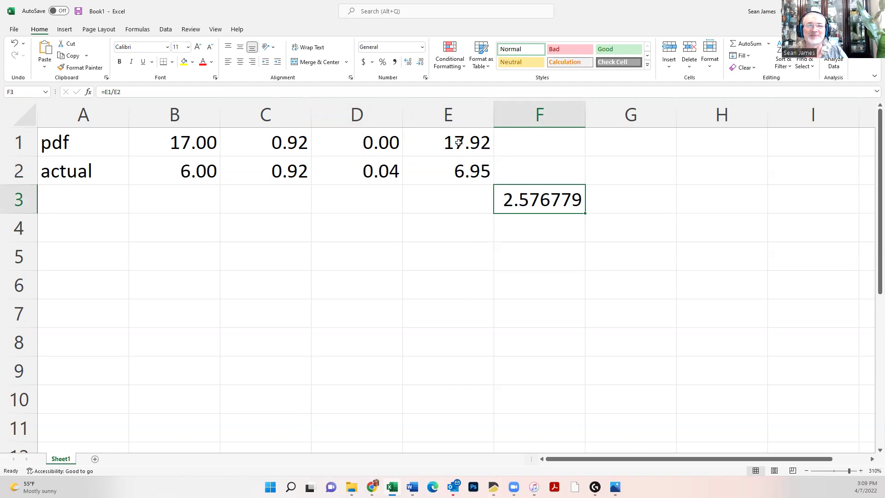
Check the E2 and F3 formulas, then clear F3 by pasting blank cell F4 over it
click(461, 174)
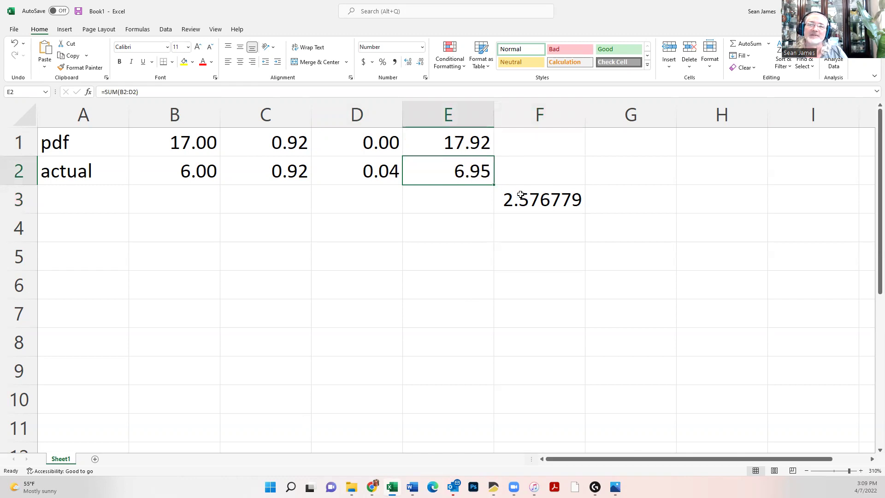
click(520, 194)
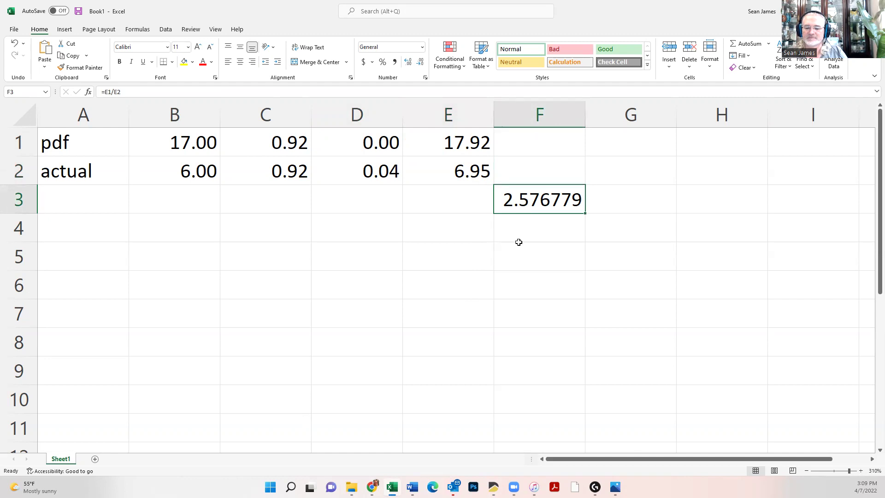
click(520, 238)
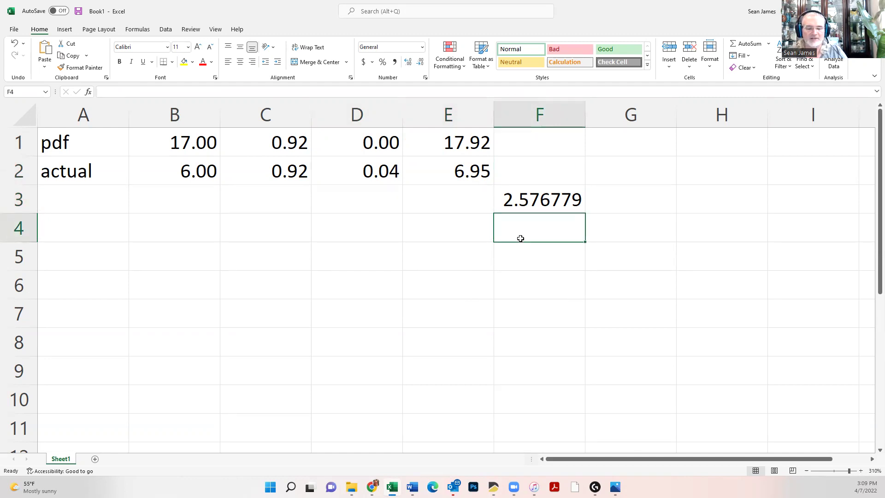
key(ctrl+c)
click(520, 200)
key(ctrl+v)
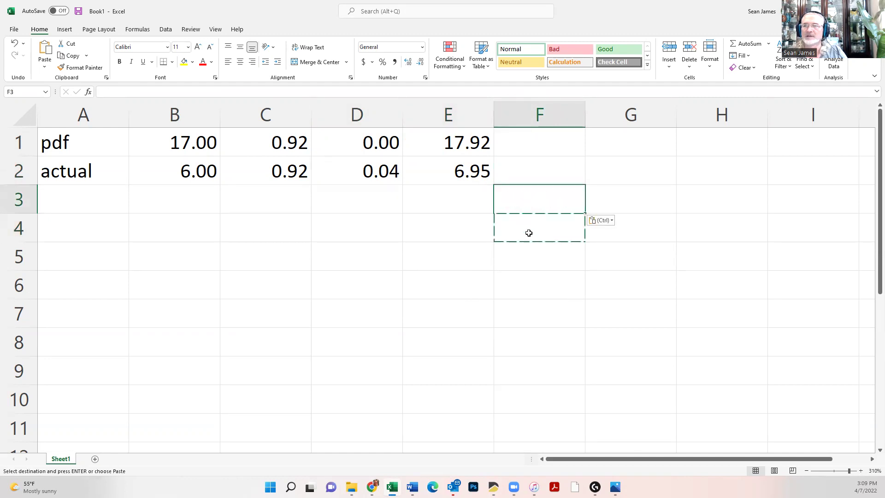
click(536, 263)
click(521, 203)
key(Escape)
Enter =E2/E1 in F3, then undo the inverted ratio
text(=)
click(470, 173)
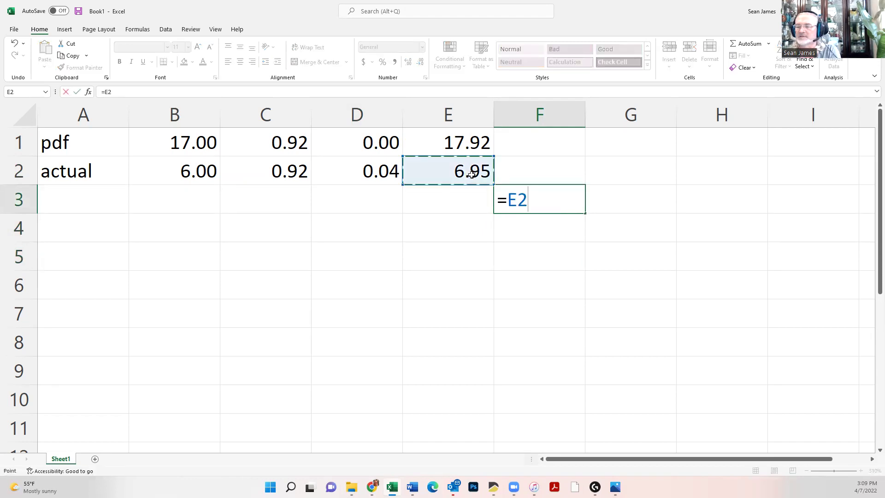
text(/)
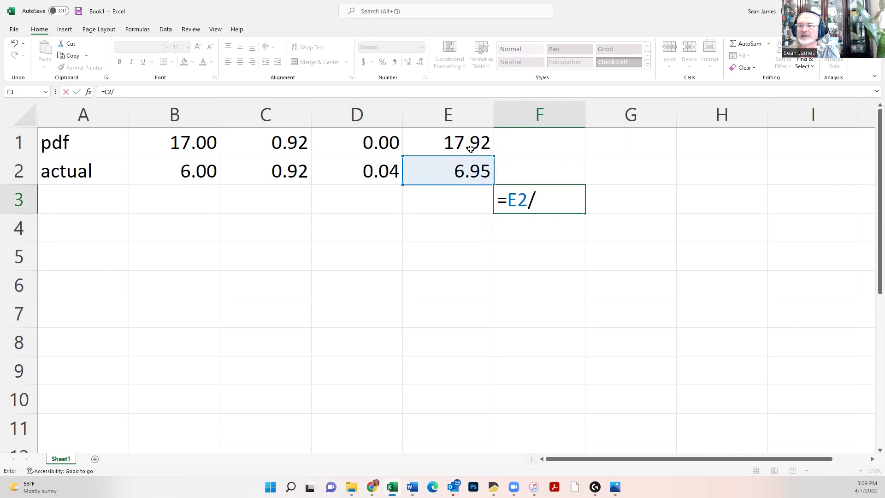
click(470, 148)
key(Return)
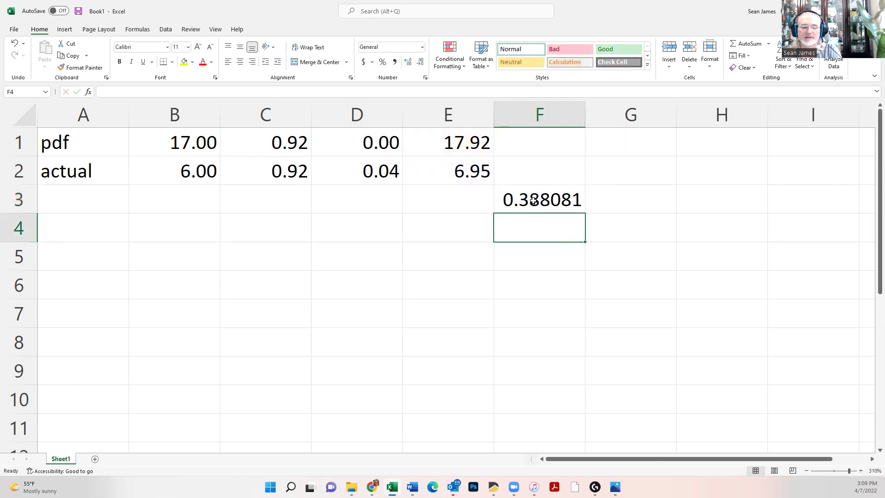
key(ctrl+z)
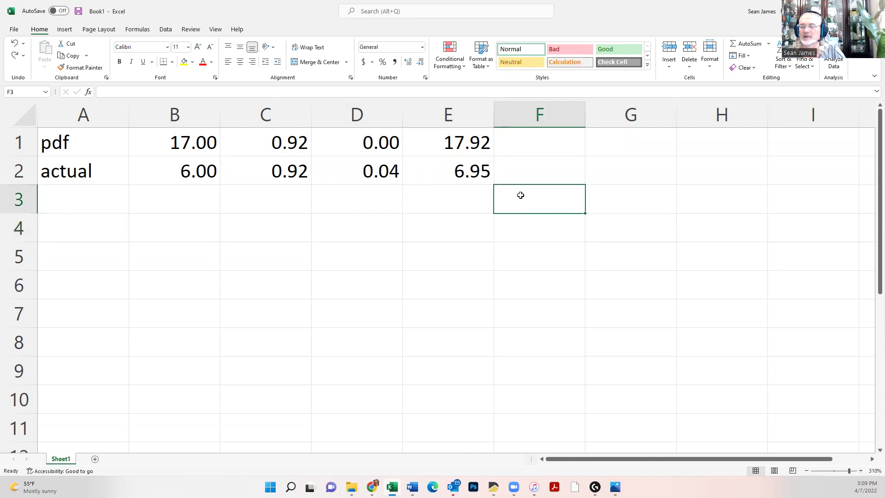
Re-enter F3 as =E1/E2, giving 2.576779, and return to the foundation drawing
text(=)
click(460, 149)
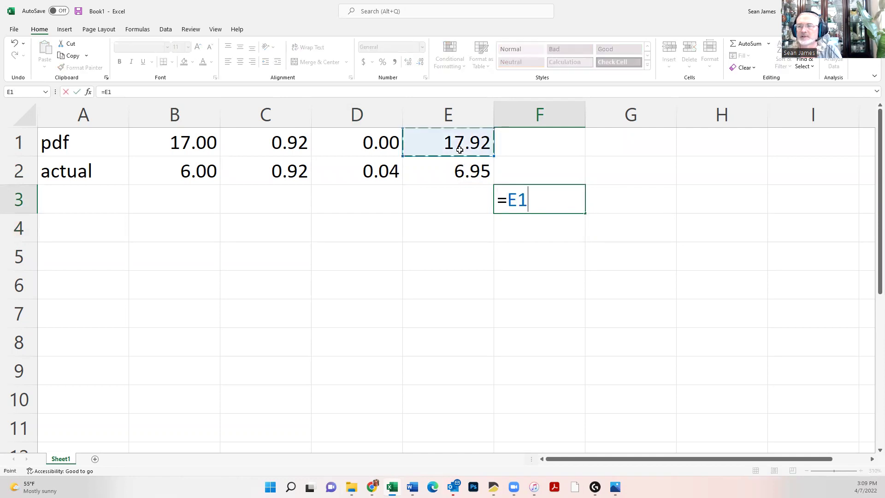
text(/)
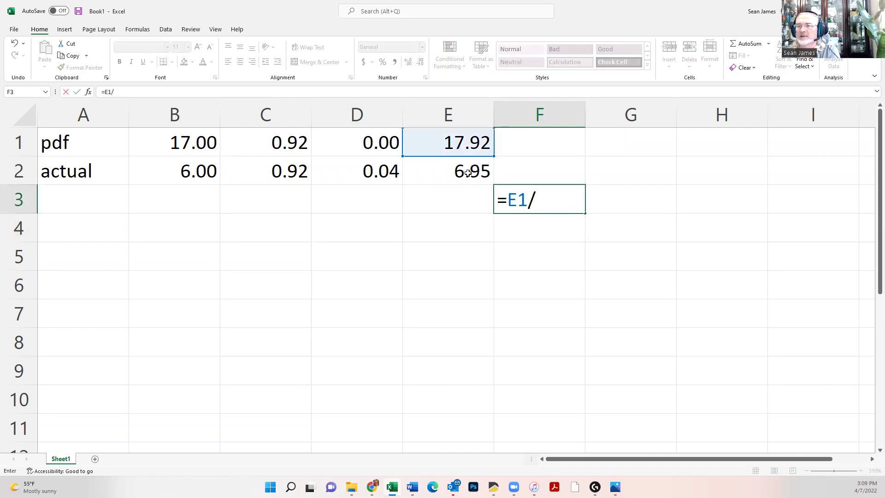
click(467, 172)
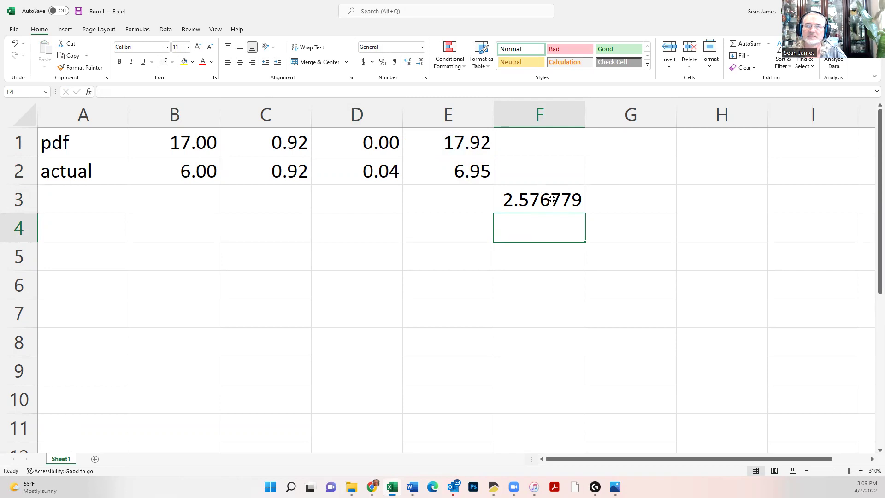
key(alt+Tab)
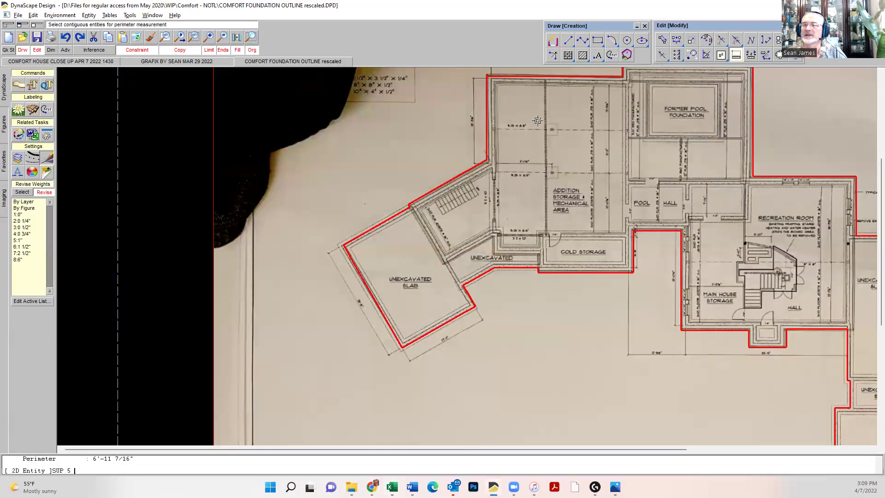
Select all 41 outline entities, start Scale Entity, and move the Modifier: Scale dialog aside
key(ctrl+a)
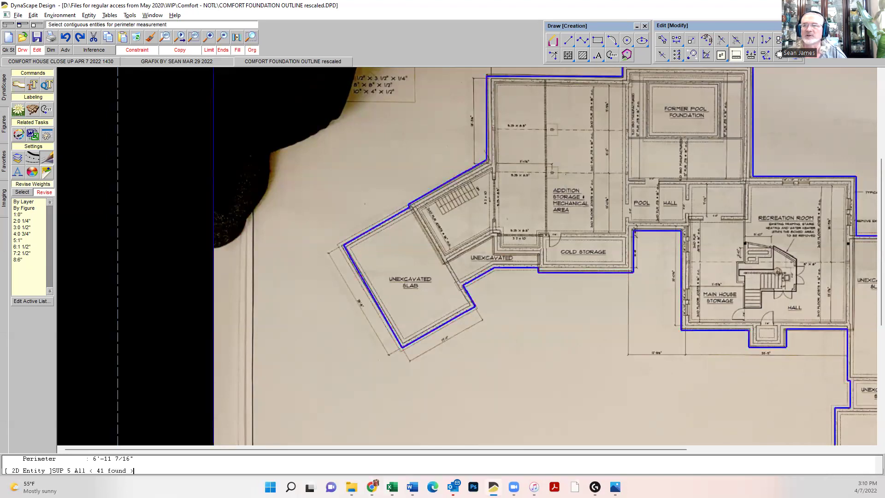
click(693, 42)
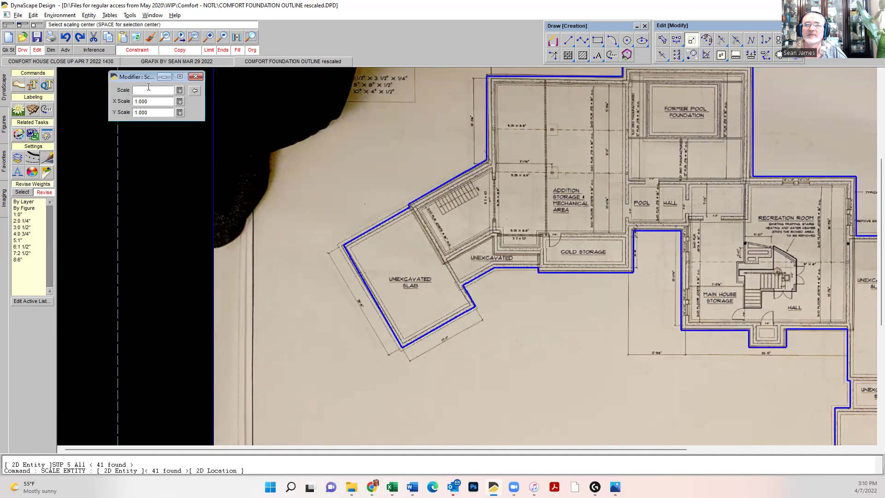
drag(153, 79, 409, 112)
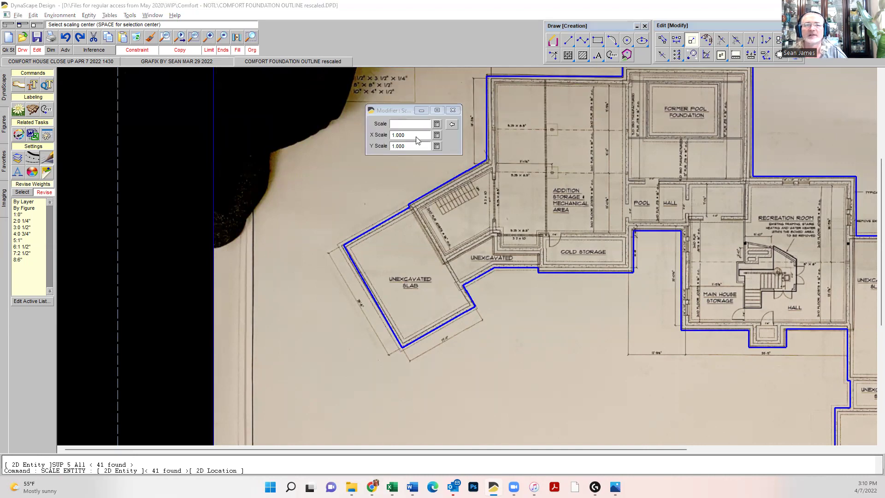
key(alt+Tab)
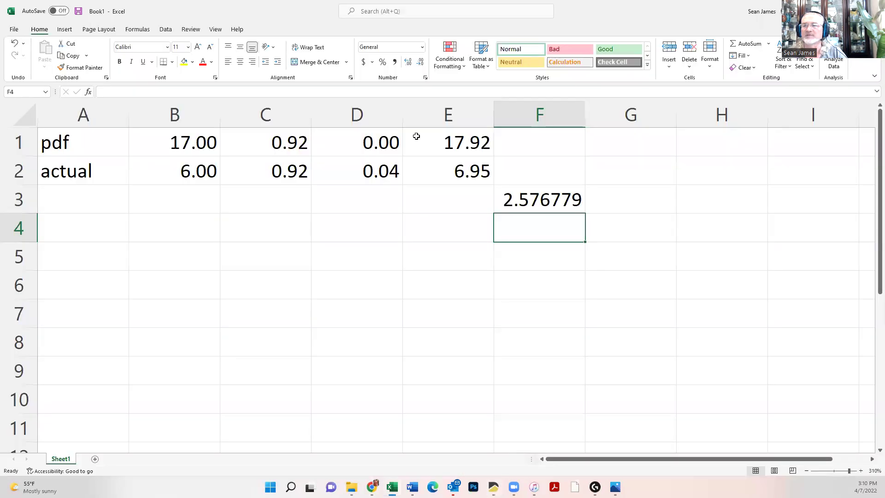
key(alt+Tab)
Set X and Y Scale to 2.577 with Copy off, and scale the original outline
double_click(417, 136)
text(2.577)
double_click(420, 145)
text(2)
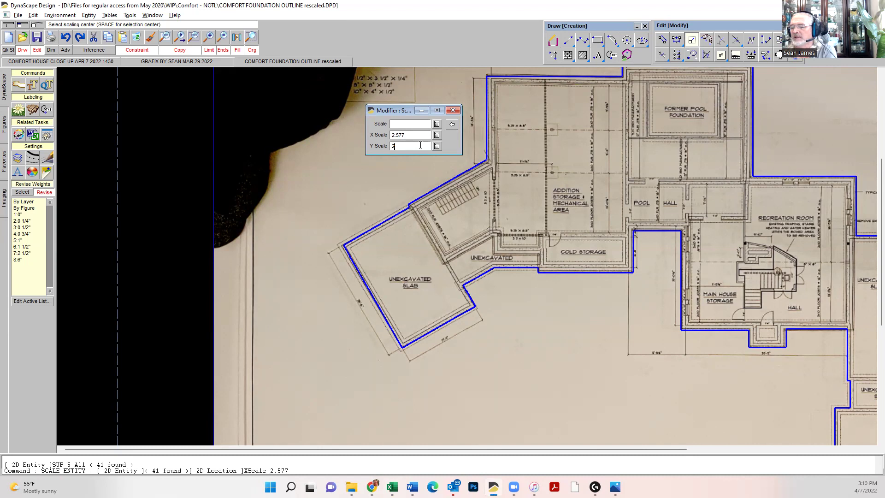
text(.577)
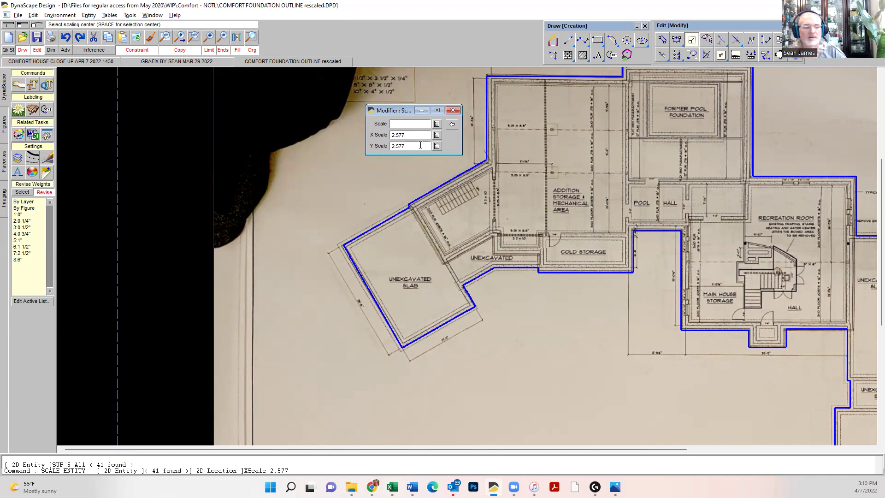
key(Return)
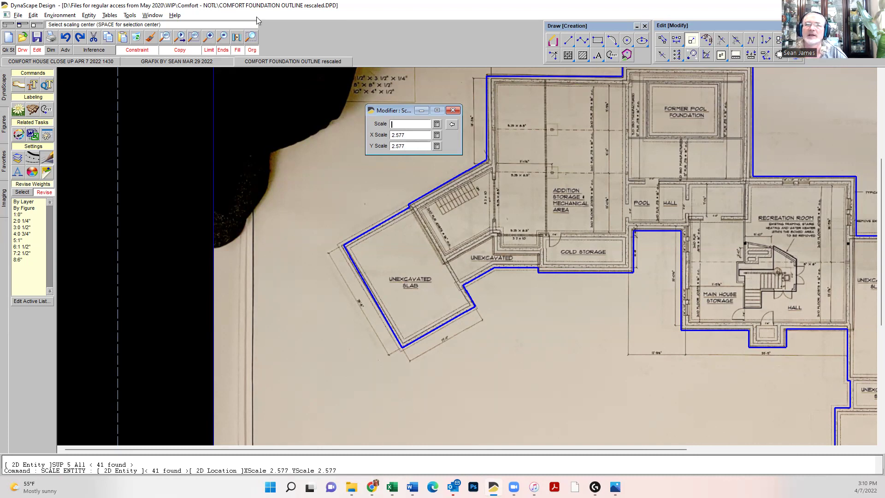
click(181, 50)
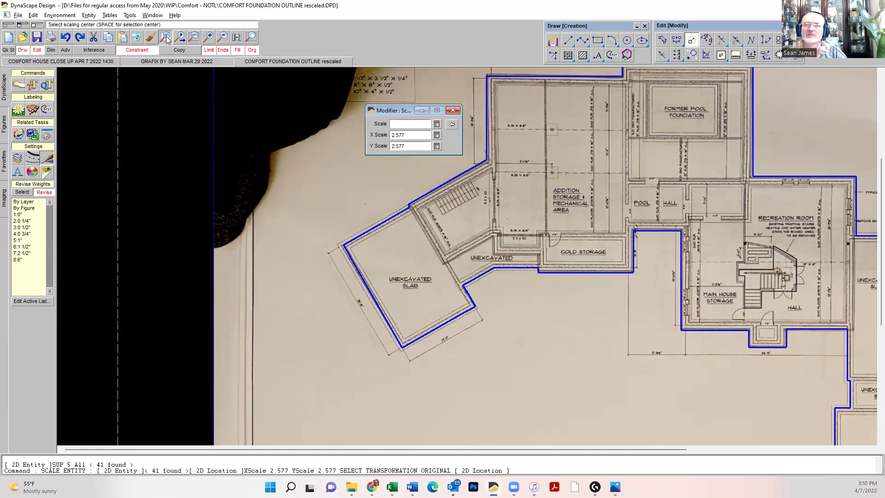
click(166, 38)
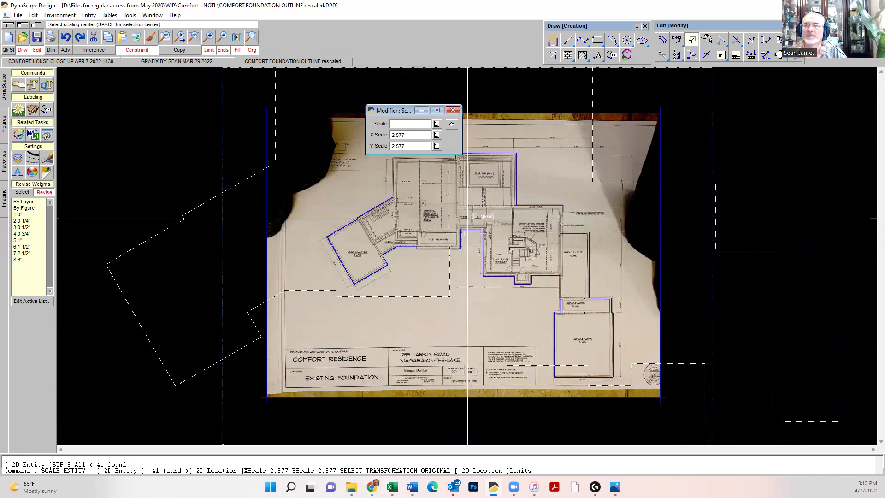
key(d)
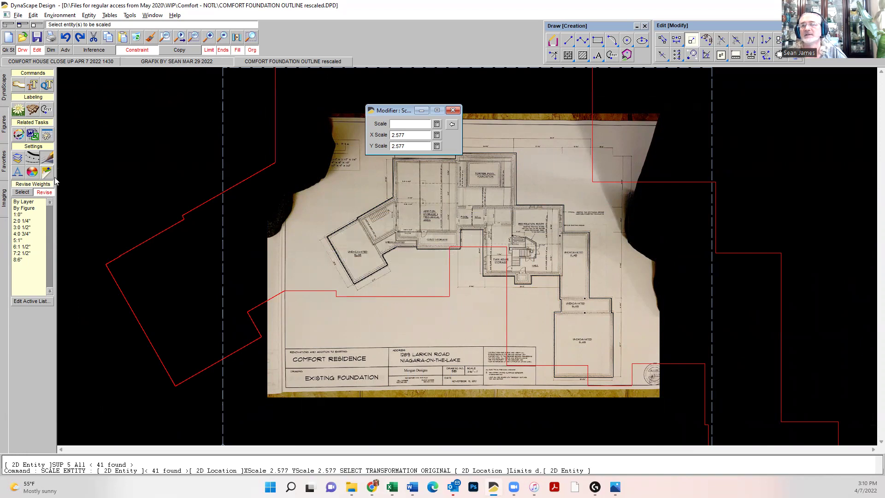
Remove the foundation plan JPG in the Revise Raster Editor
click(4, 198)
click(47, 109)
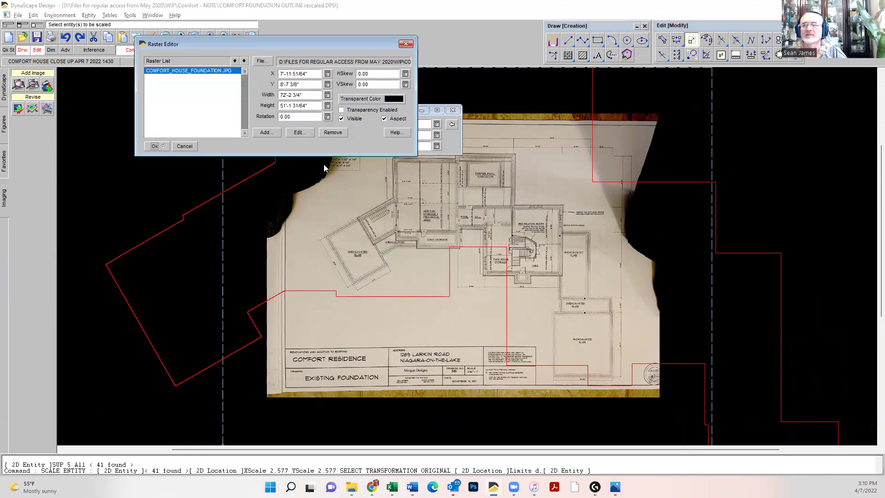
click(329, 132)
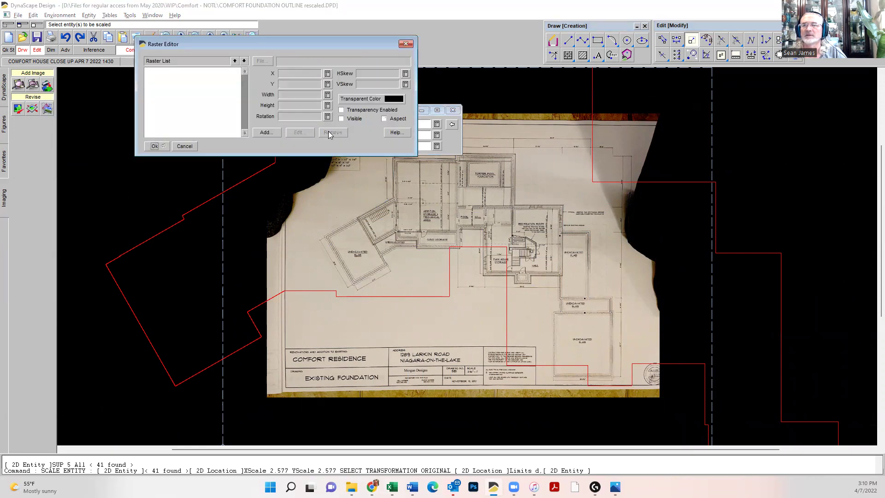
click(160, 146)
Zoom out, then switch to the COMFORT HOUSE CLOSE UP APR 7 2022 1430 drawing
click(224, 40)
click(224, 44)
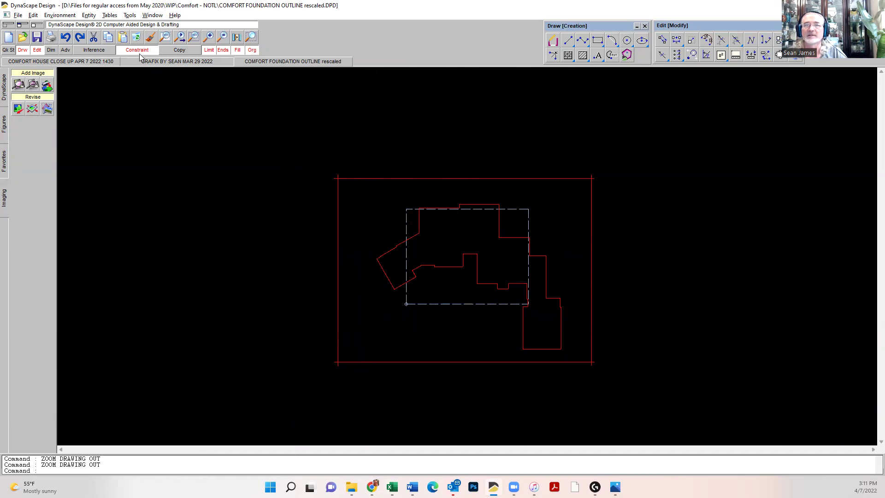
click(94, 62)
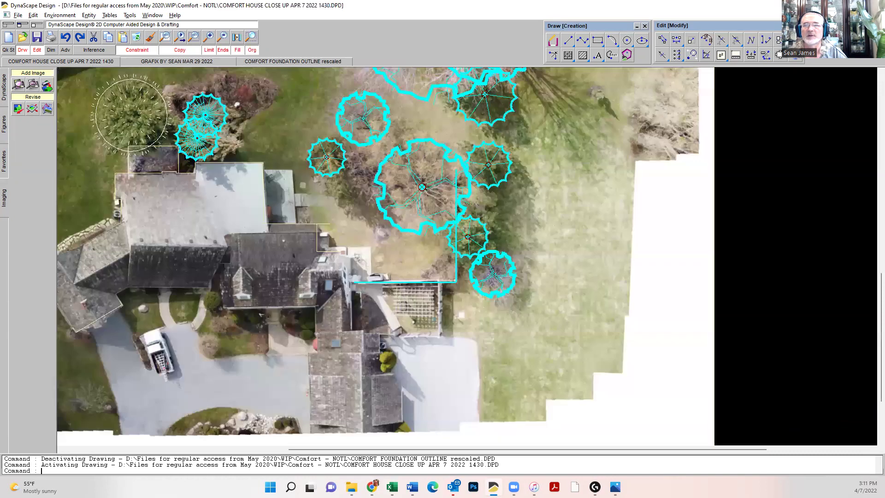